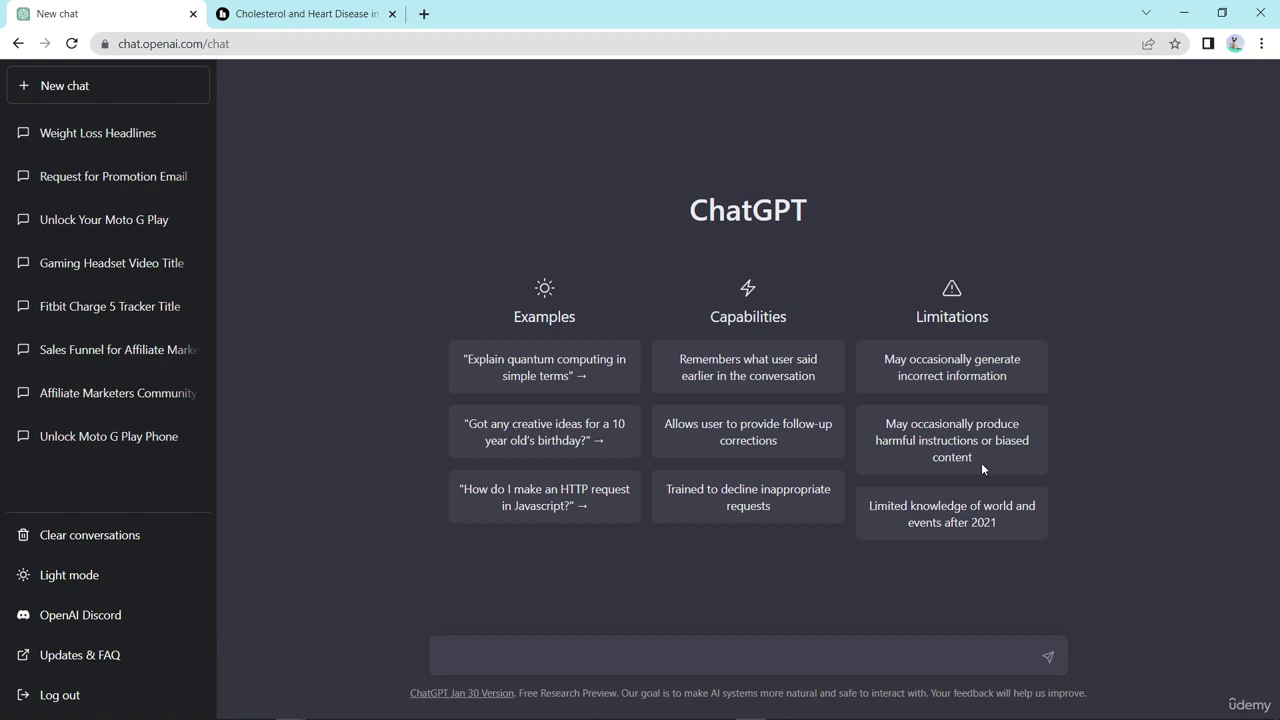
- Start the chat prompt with "Summarize the text below:" followed by a blank line, without sending it
left_click(481, 659)
type("Summarize the text below:")
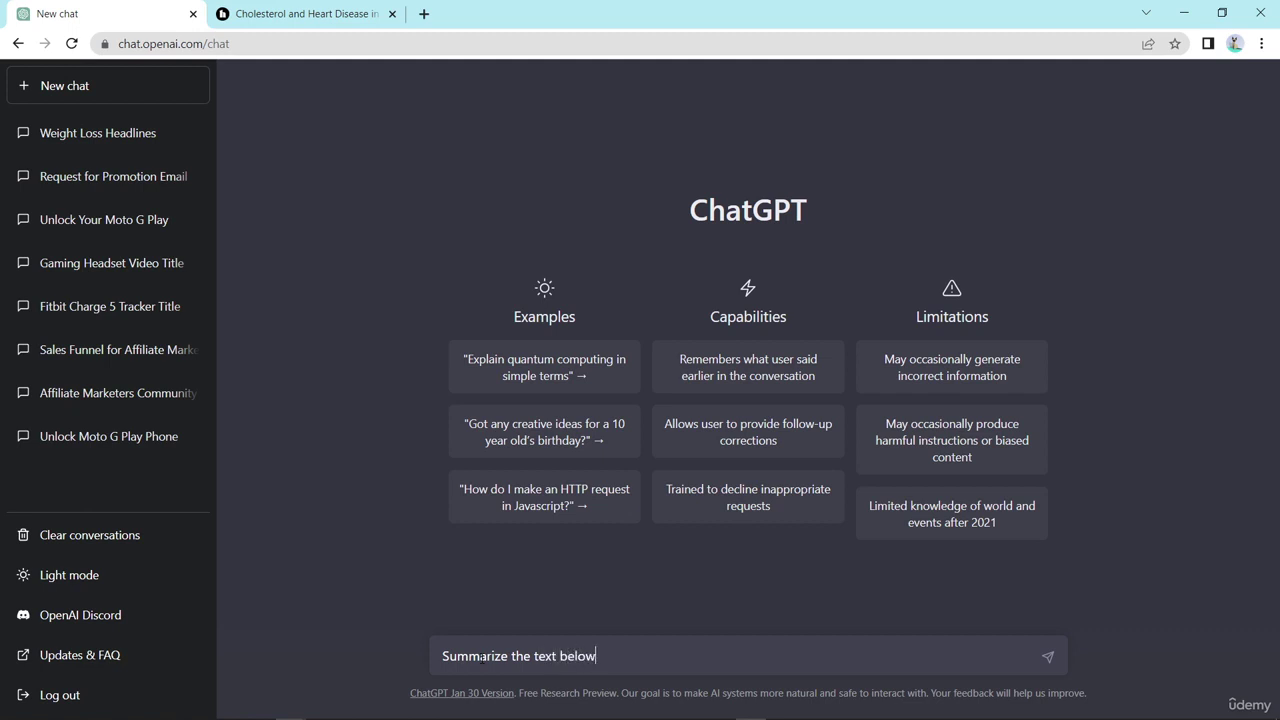
key("shift+Return")
key("shift+Return")
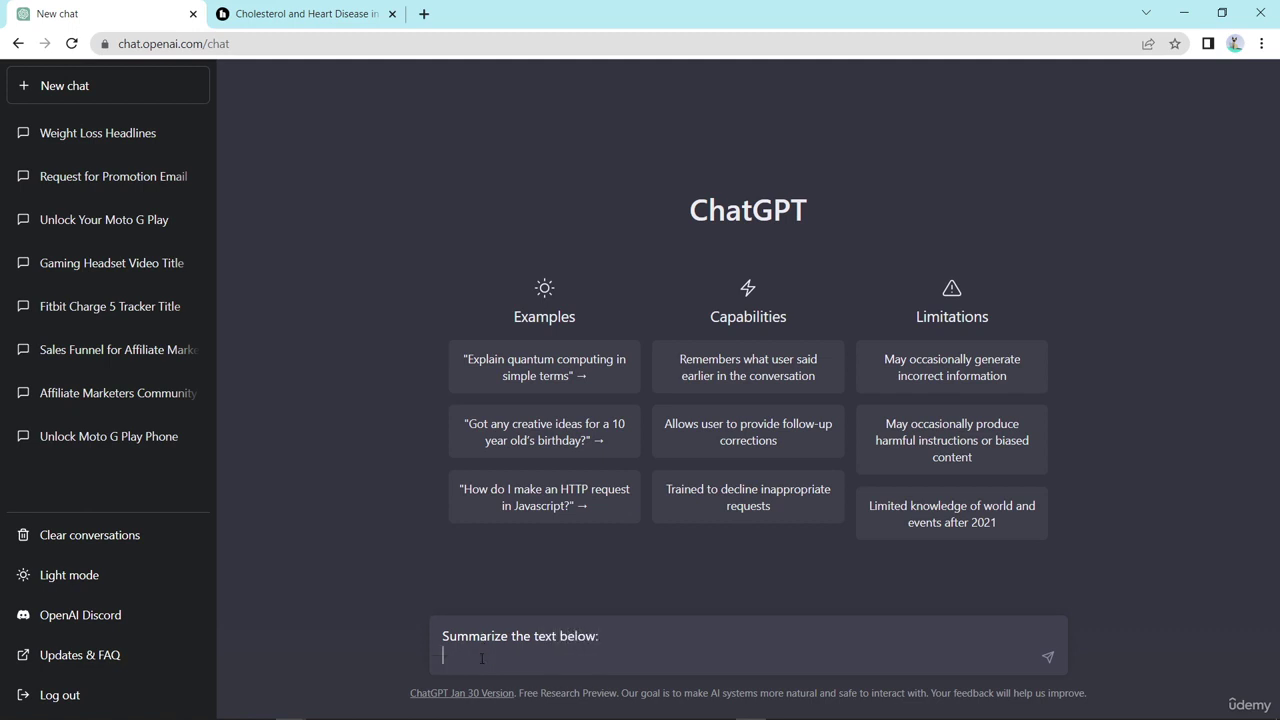
- Copy the Healthline article's introductory paragraphs, from "Cardiovascular (heart) disease" through "management of risk factors."
left_click(300, 14)
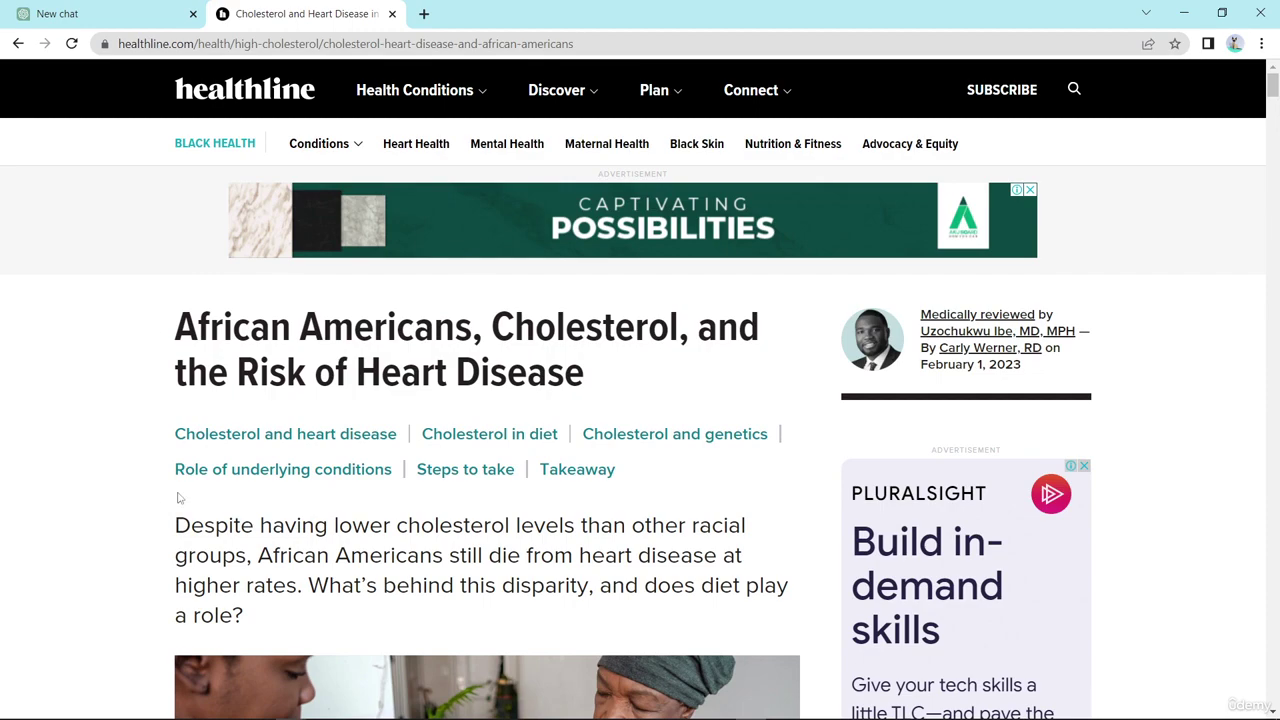
scroll(179, 497, "down", 4)
scroll(179, 497, "down", 3)
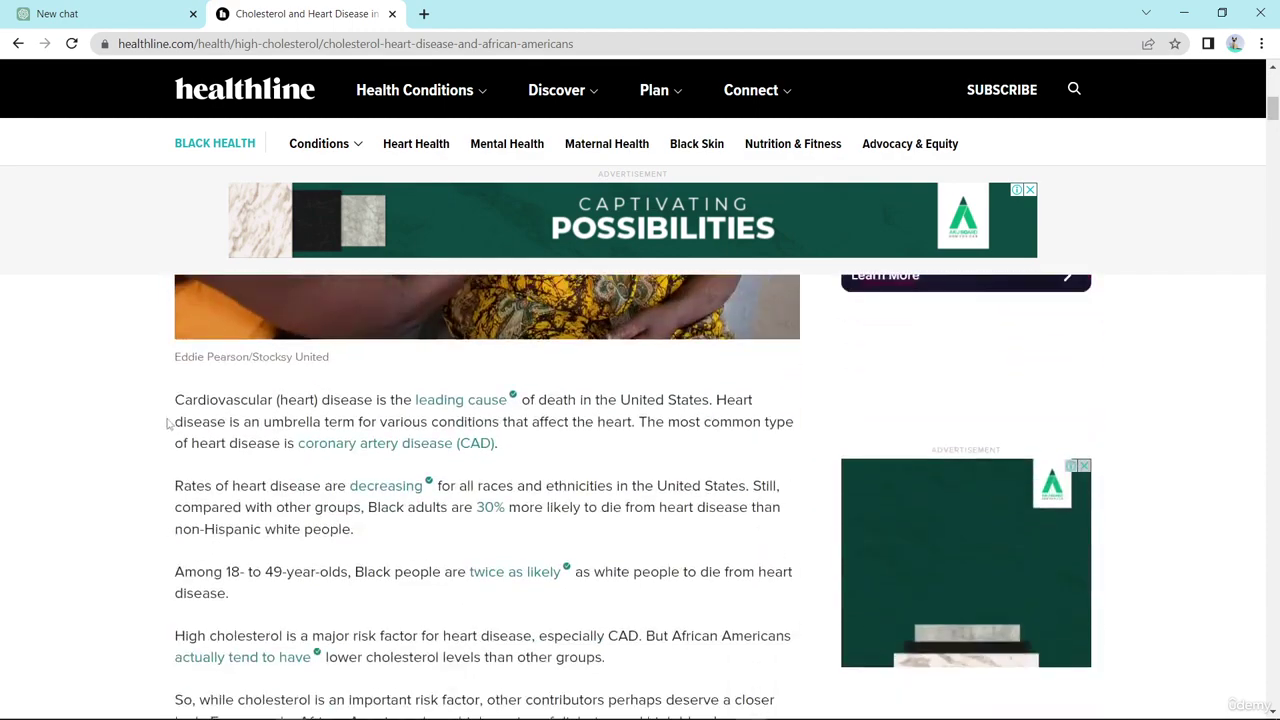
left_click_drag(176, 401, 368, 565)
scroll(388, 510, "down", 3)
right_click(368, 565)
left_click(390, 573)
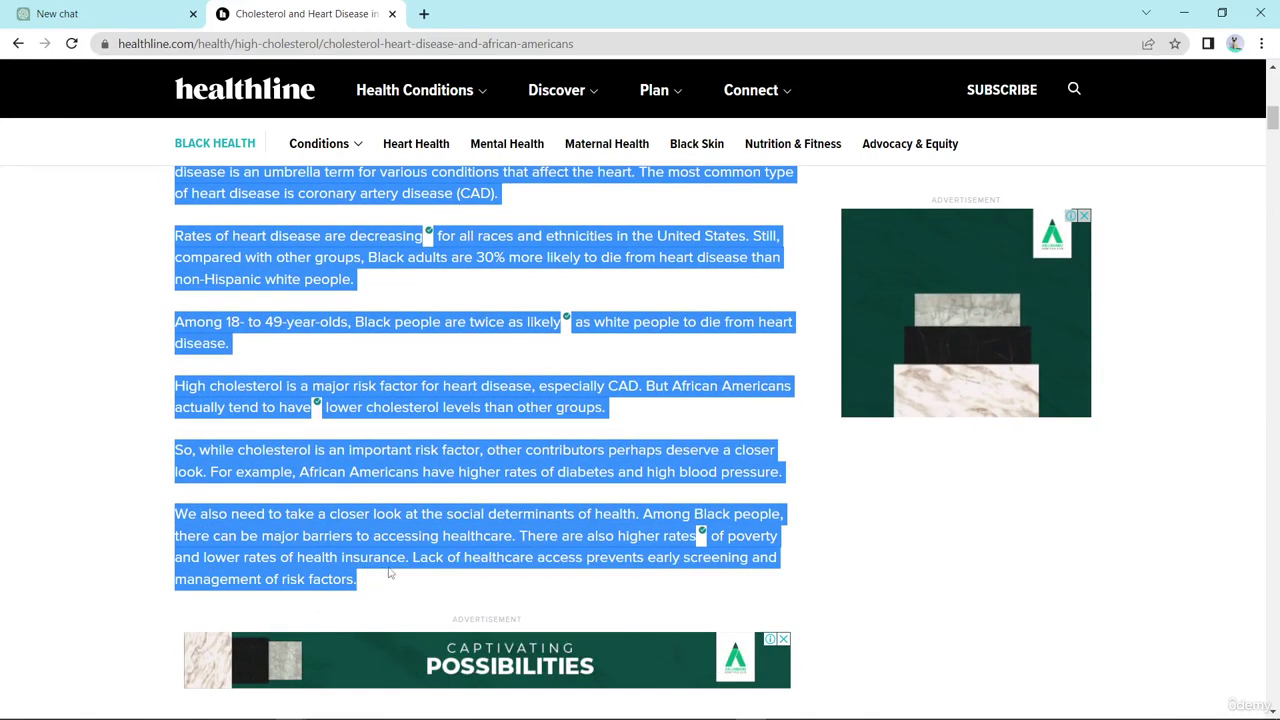
- Paste the copied introduction below the summarize instruction in the ChatGPT prompt and add a blank line after it
left_click(125, 14)
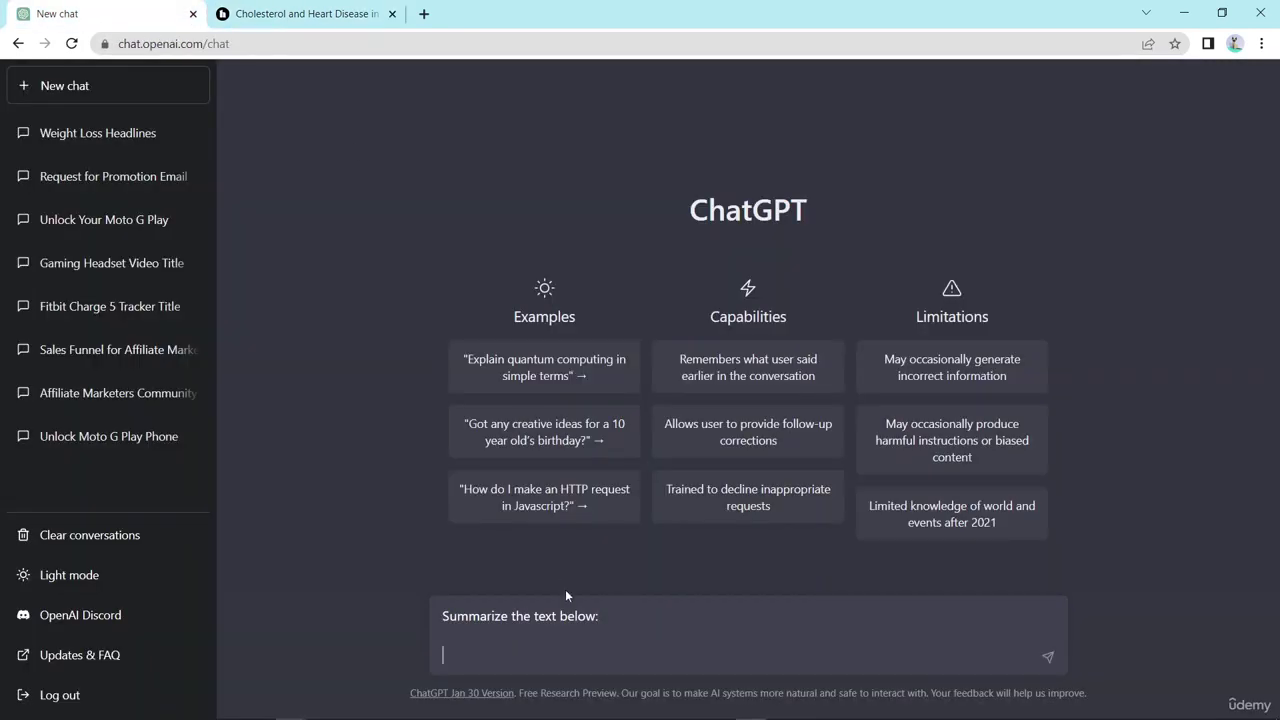
key("ctrl+v")
key("shift+Return")
key("shift+Return")
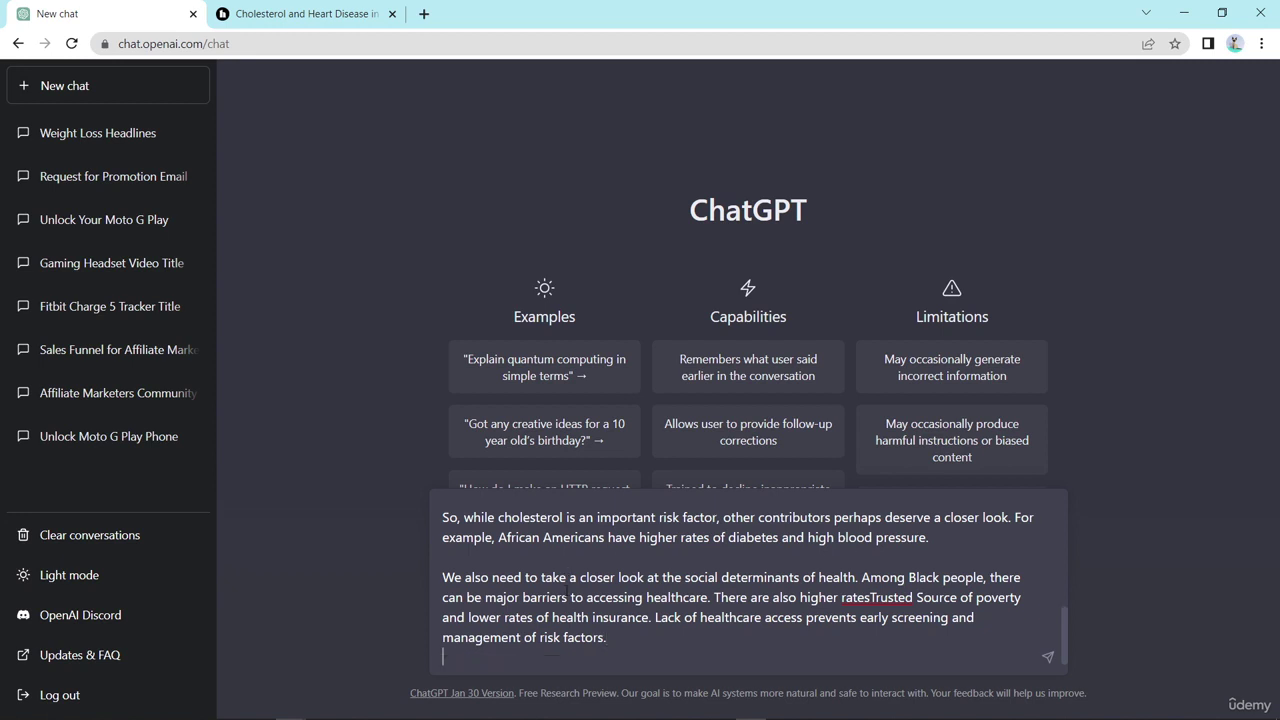
- Add the article's "Cholesterol and the link with heart disease" section, heading included, to the ChatGPT prompt
left_click(300, 14)
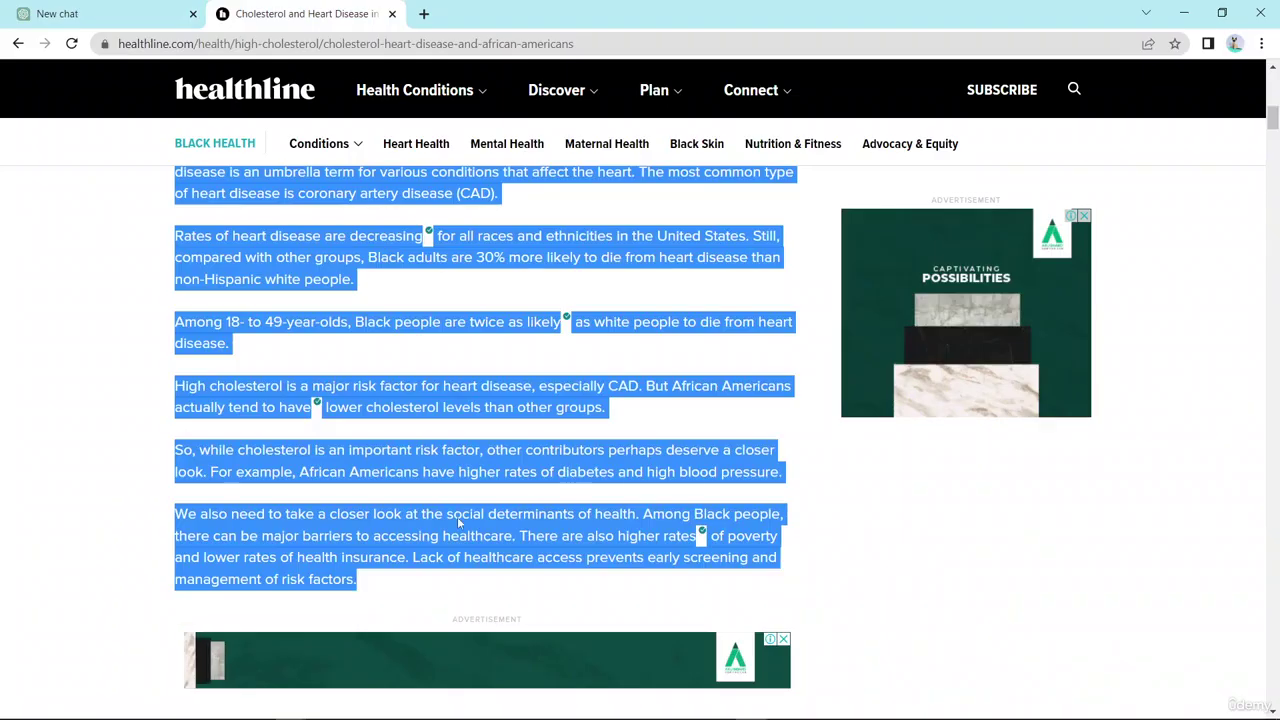
scroll(423, 234, "down", 4)
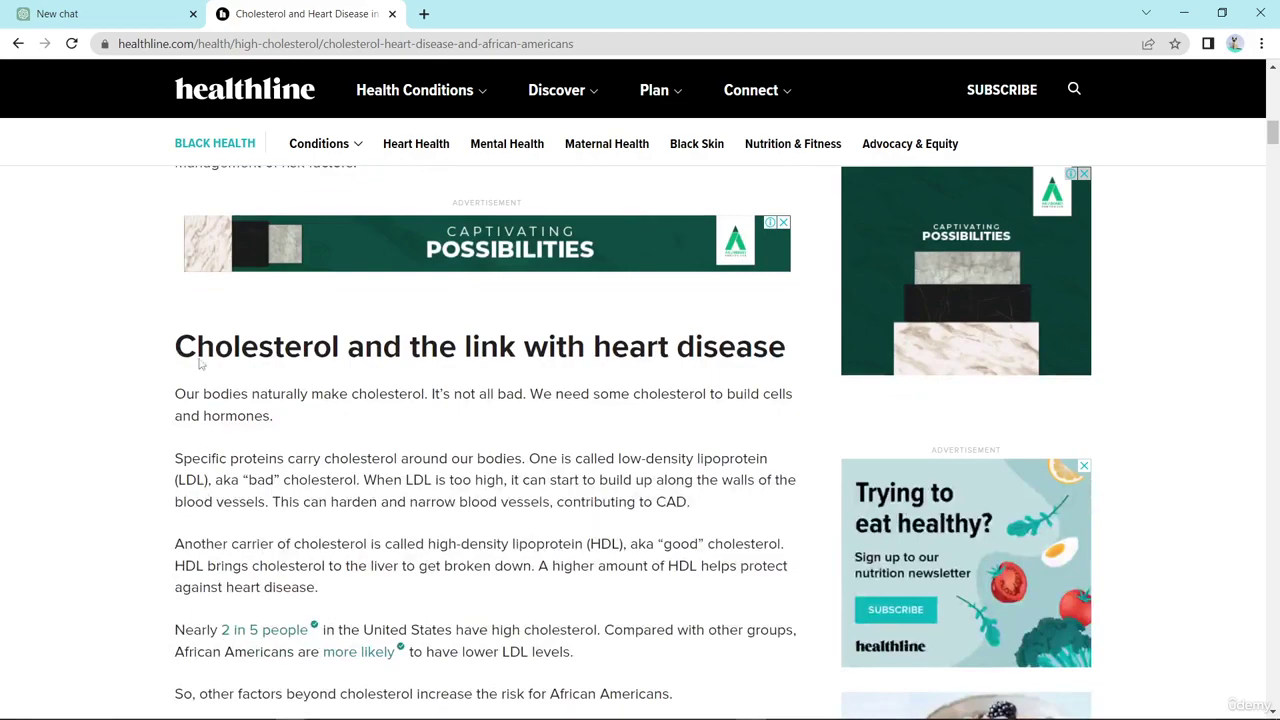
left_click_drag(175, 346, 675, 444)
scroll(640, 417, "down", 3)
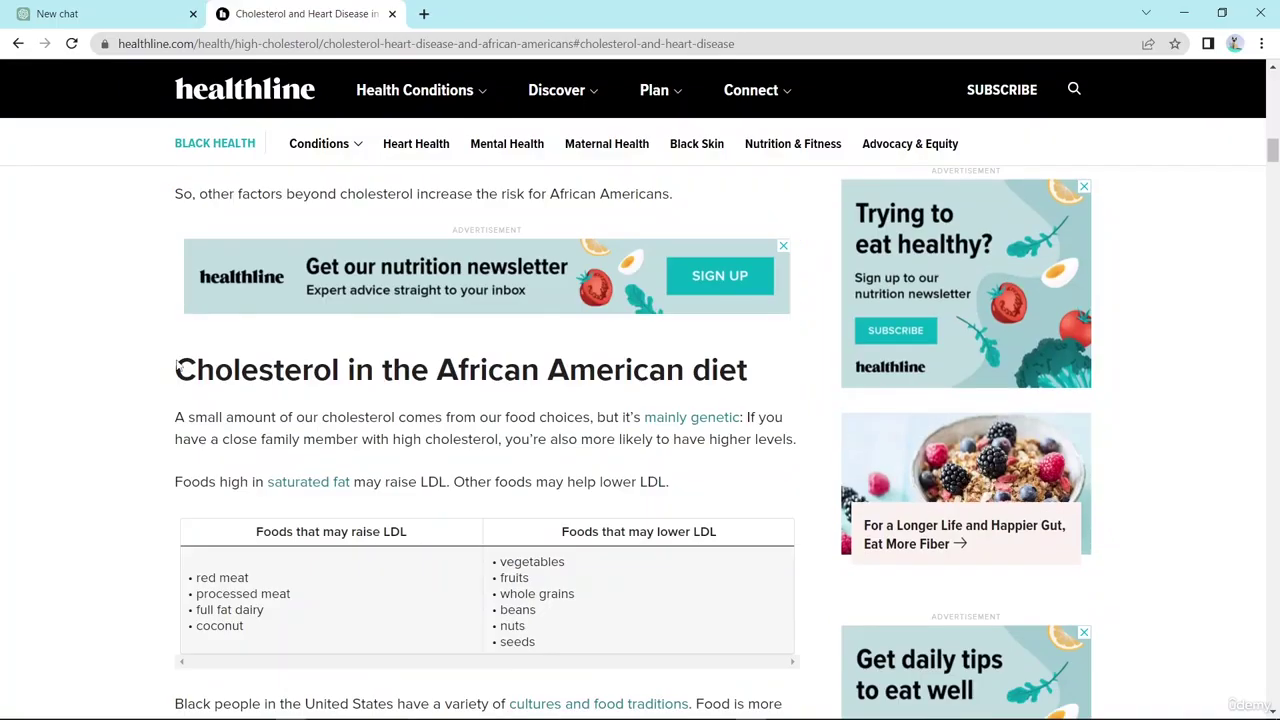
- Add the article's sections from "Cholesterol in the African American diet" through the systemic changes list to the ChatGPT prompt
left_click_drag(175, 355, 673, 483)
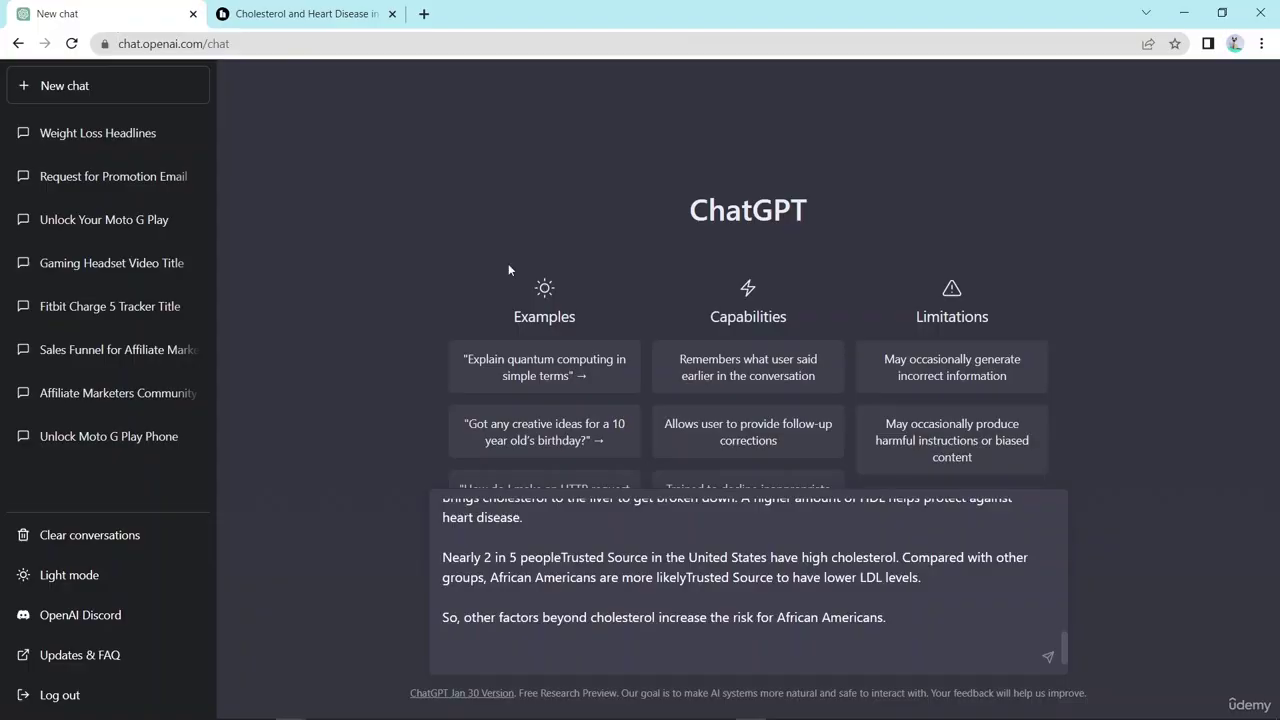
left_click_drag(175, 350, 319, 456)
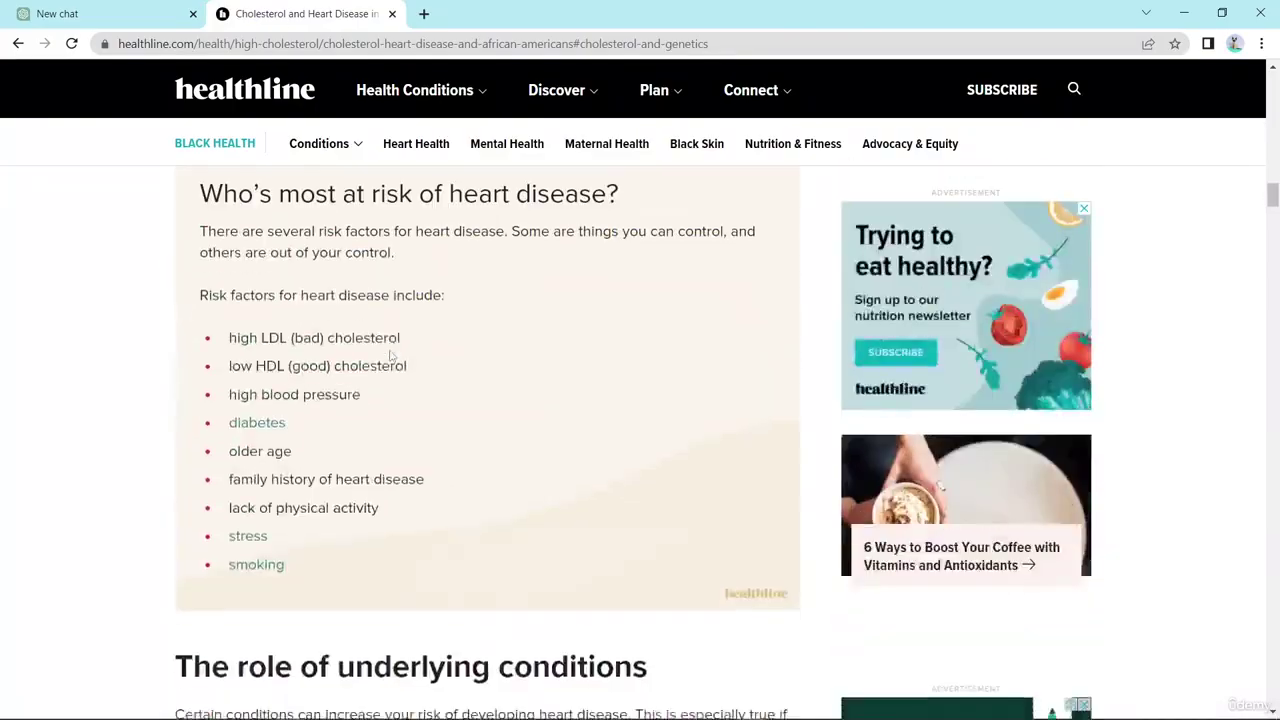
scroll(386, 363, "down", 5)
left_click_drag(175, 170, 341, 497)
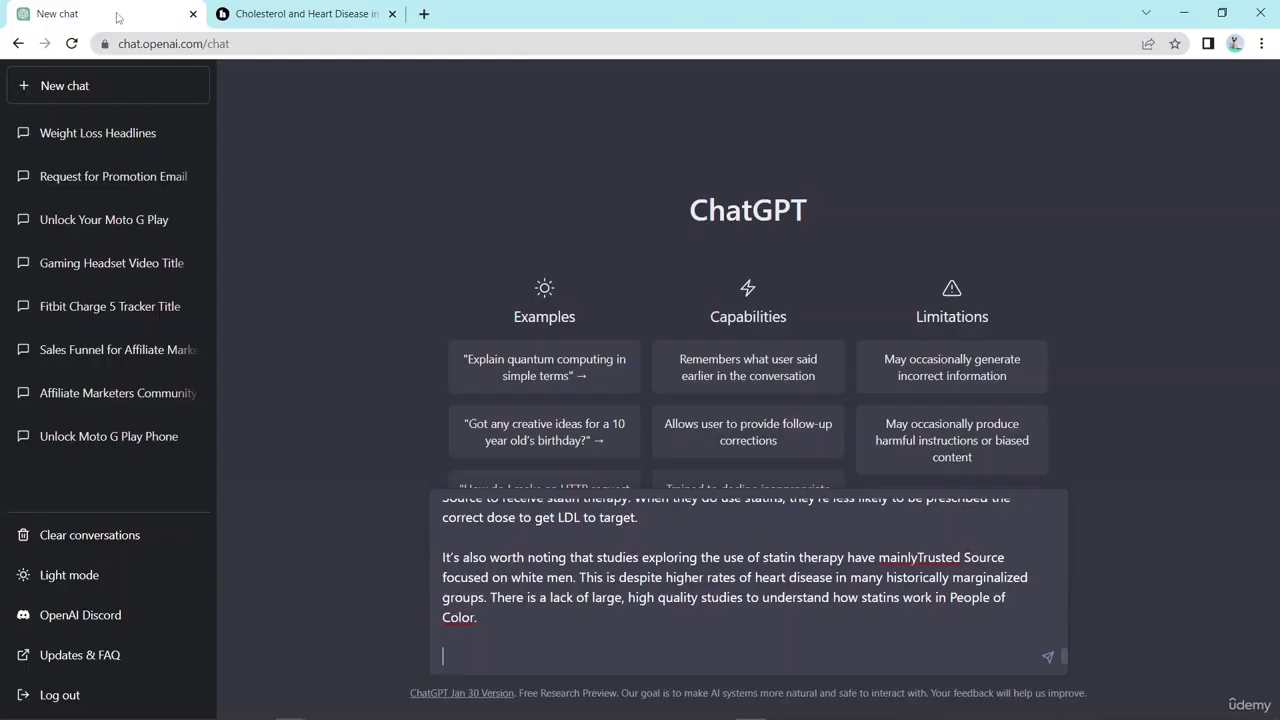
key("ctrl+v")
- Copy the article's "Takeaway" section, from its heading through "better health outcomes for all."
left_click(290, 14)
scroll(316, 318, "down", 2)
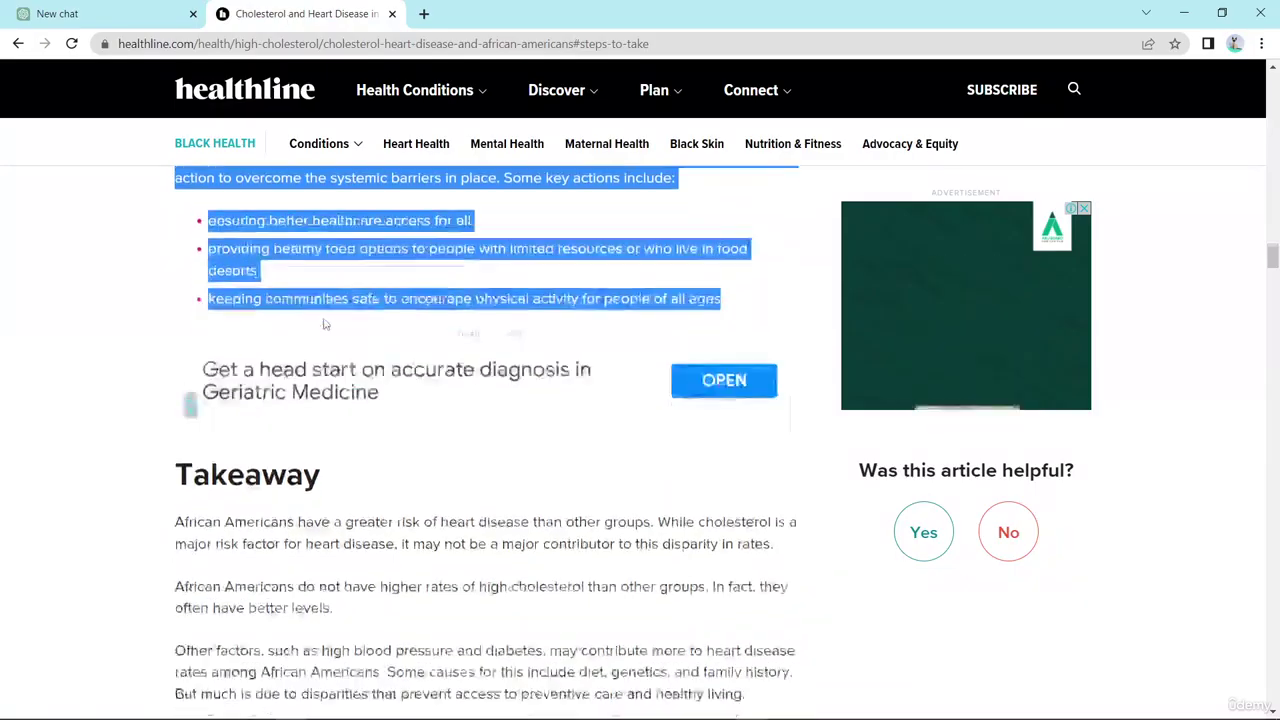
left_click(193, 385)
left_click_drag(193, 385, 500, 651)
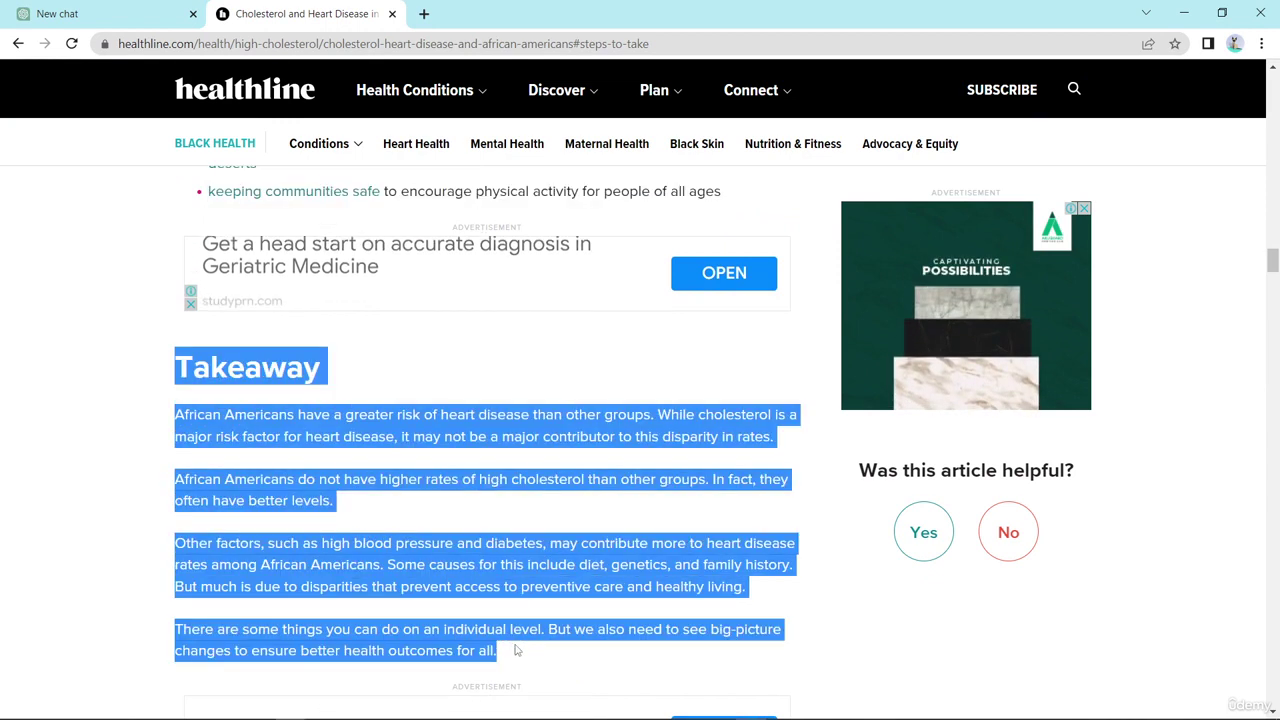
right_click(424, 430)
left_click(452, 447)
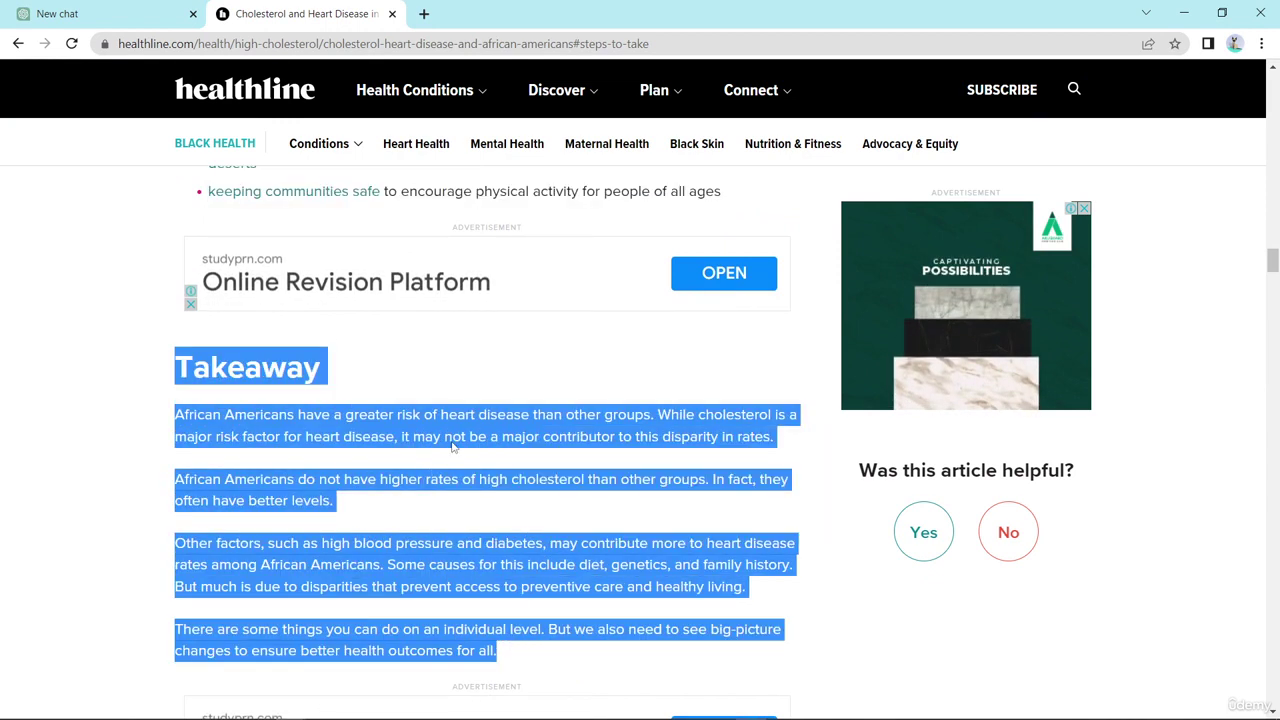
- Paste the Takeaway section at the end of the ChatGPT prompt and submit the summarization request
left_click(165, 15)
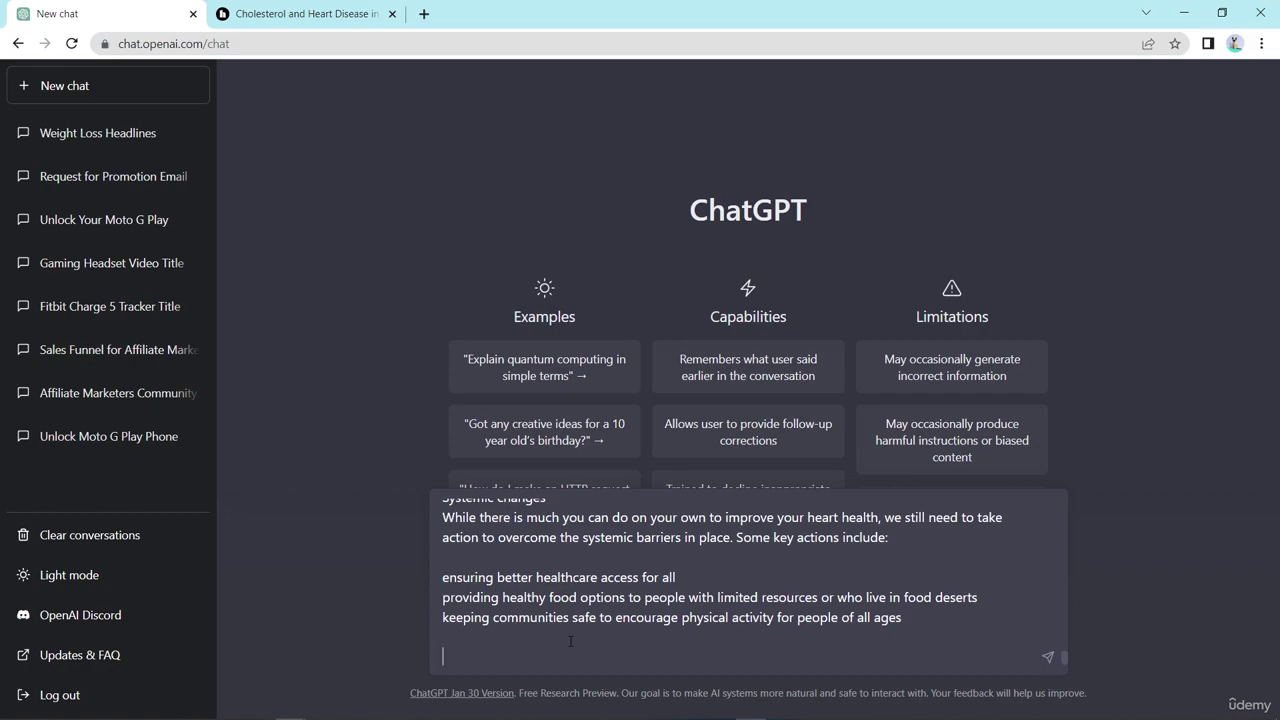
key("ctrl+v")
key("Return")
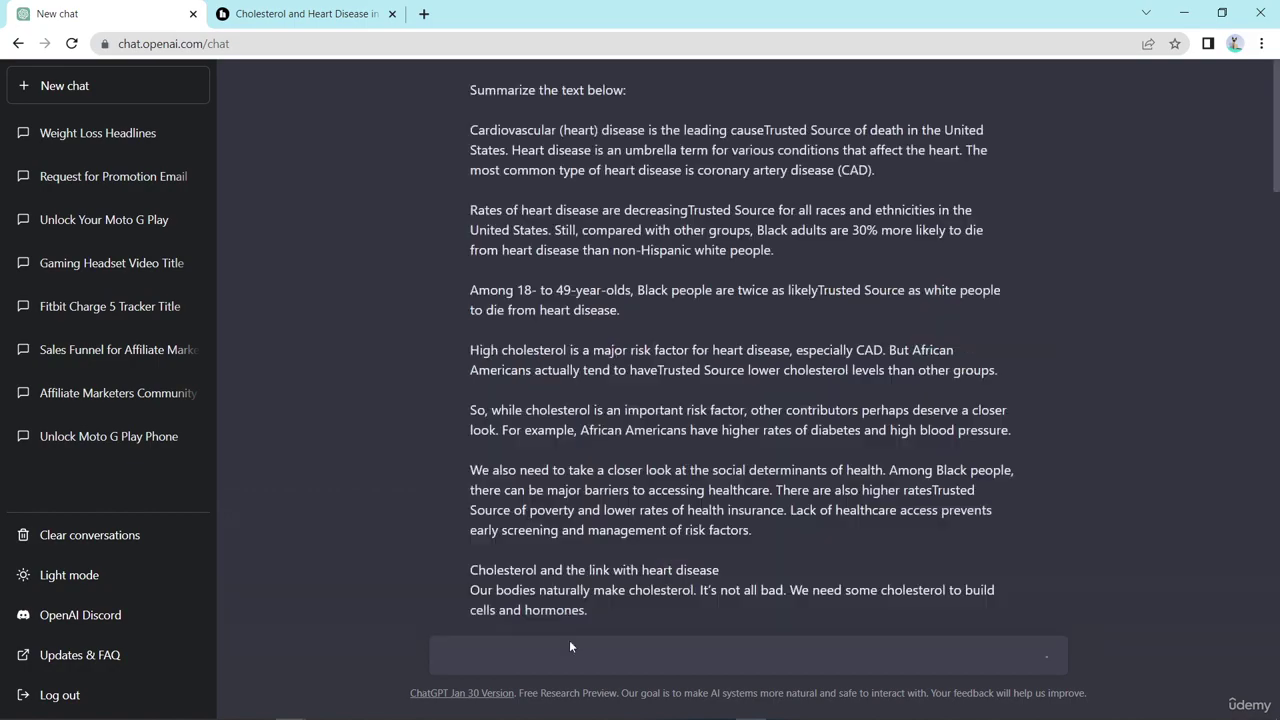